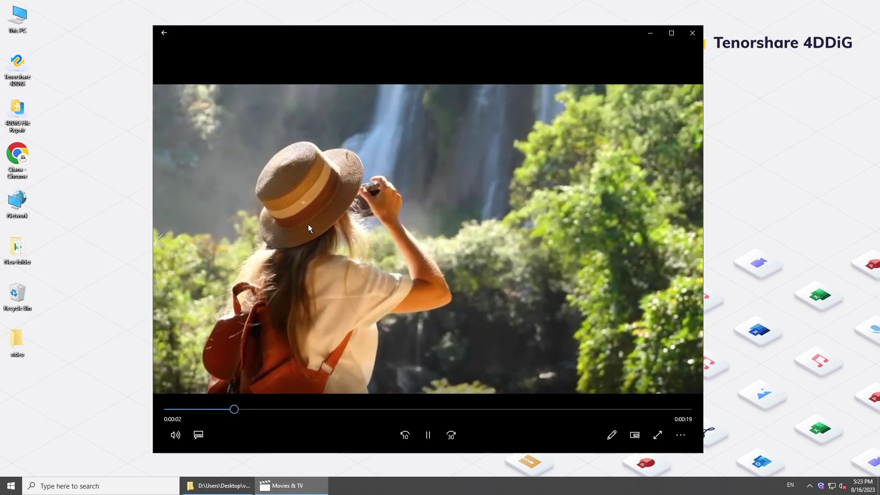
Step: Stop the waterfall clip and play 480p-test02.mp4 in Movies & TV
{"action": "left_click", "coordinate": [692, 35]}
{"action": "double_click", "coordinate": [270, 227]}
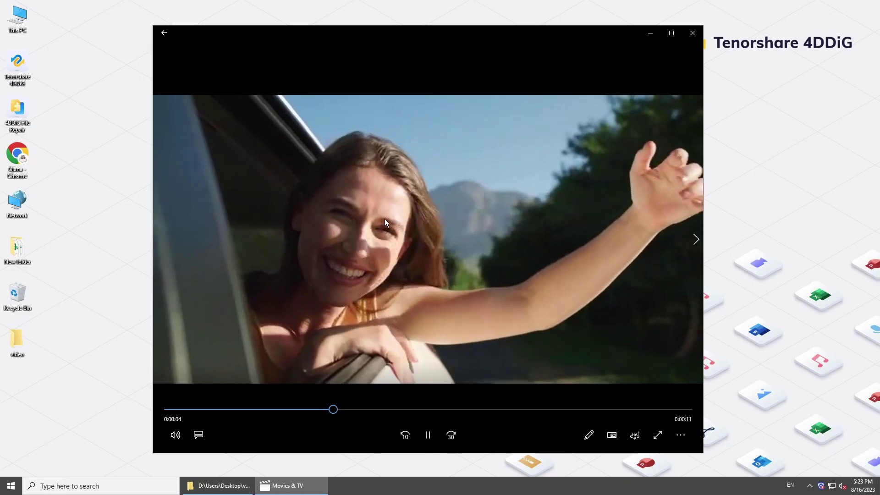
Step: Close the player and check 4800-test01.mp4's details: 640×360, 21 seconds
{"action": "left_click", "coordinate": [692, 32]}
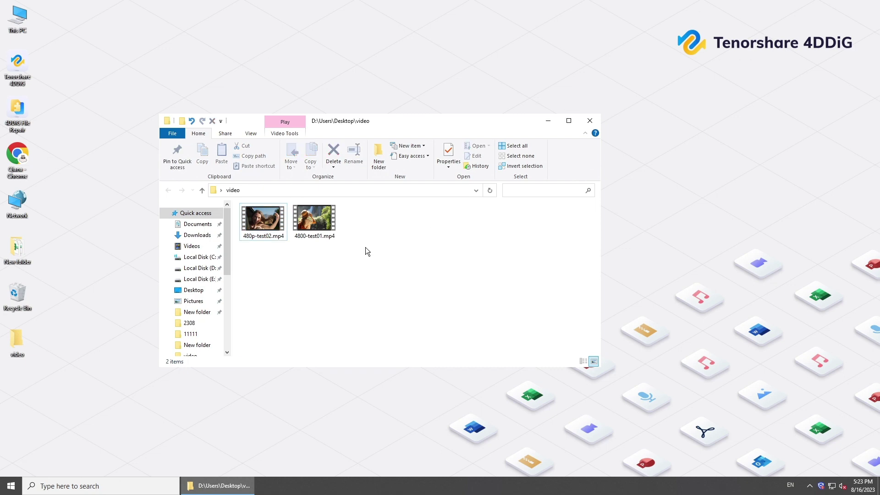
{"action": "right_click", "coordinate": [318, 225]}
{"action": "left_click", "coordinate": [350, 458]}
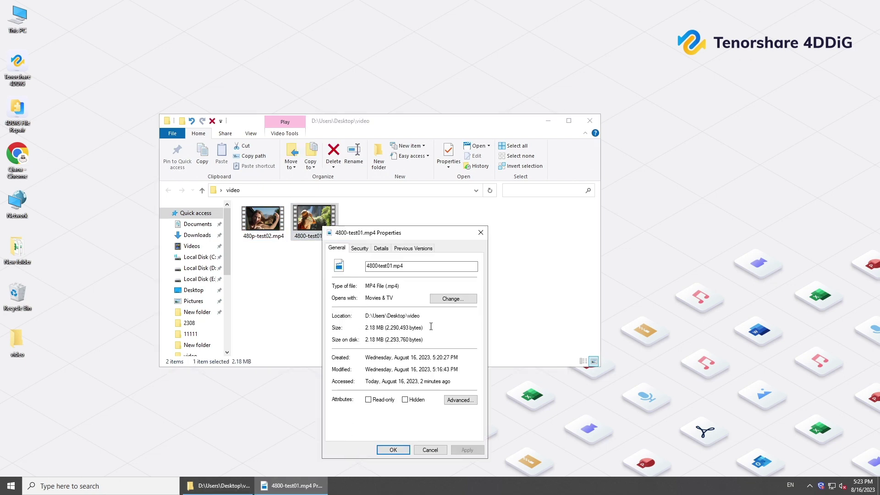
{"action": "left_click", "coordinate": [382, 249]}
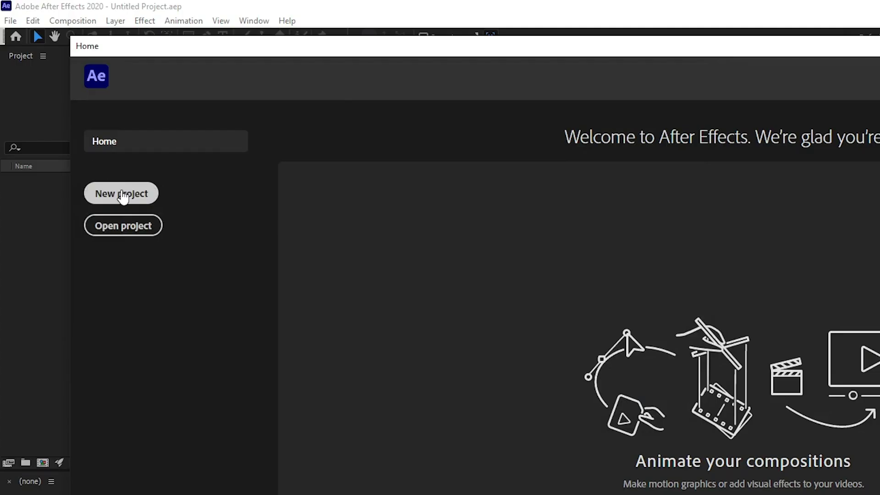
Step: Start a new After Effects project with a 3840×2160 composition, Comp 1
{"action": "left_click", "coordinate": [120, 193]}
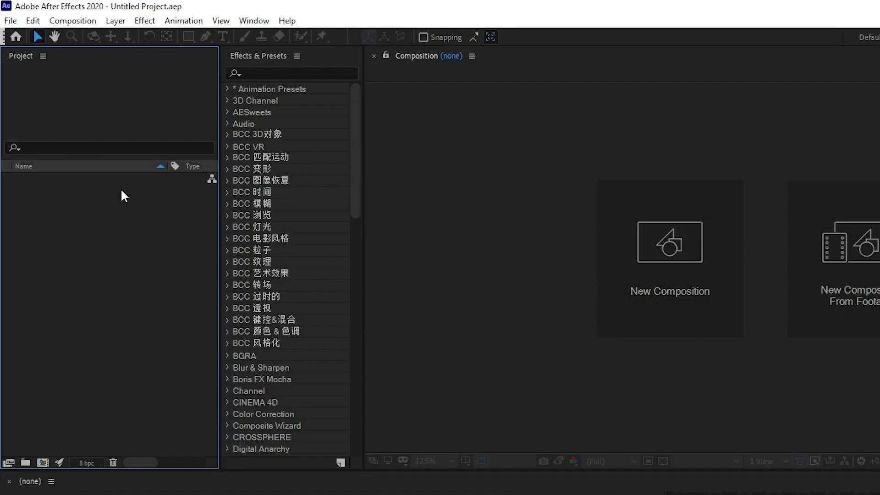
{"action": "left_click", "coordinate": [650, 246]}
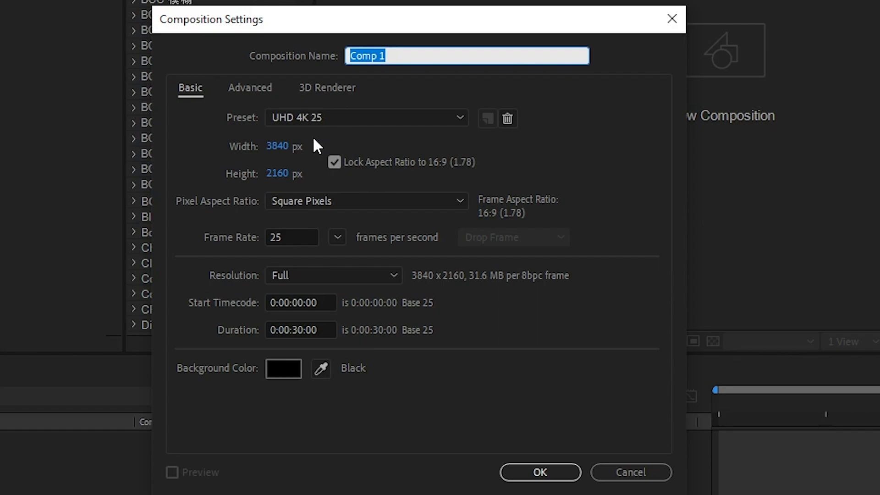
{"action": "left_click", "coordinate": [554, 470]}
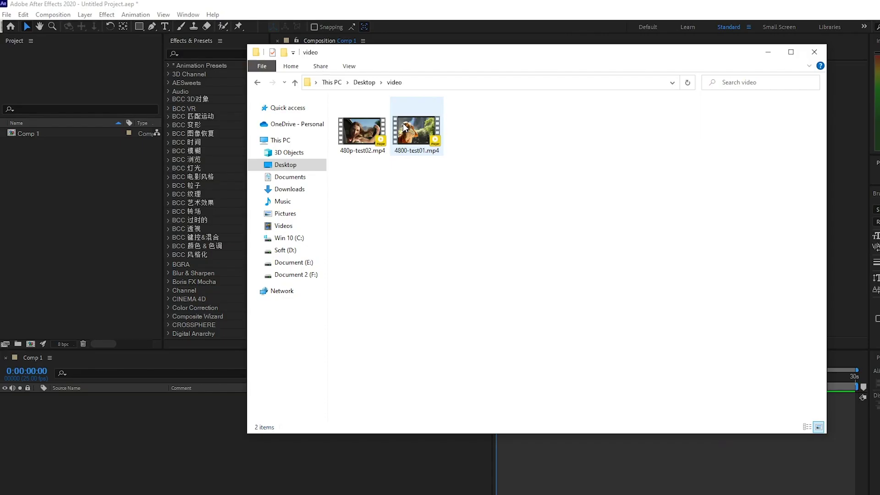
Step: Import 4800-test01.mp4 and 480p-test02.mp4, and place 4800-test01.mp4 in Comp 1
{"action": "left_click_drag", "start_coordinate": [480, 140], "coordinate": [337, 99]}
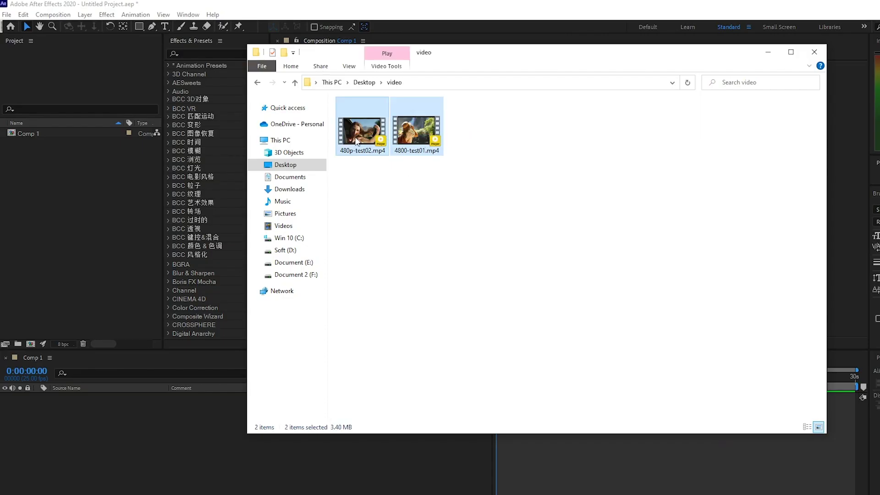
{"action": "left_click_drag", "start_coordinate": [358, 140], "coordinate": [70, 193]}
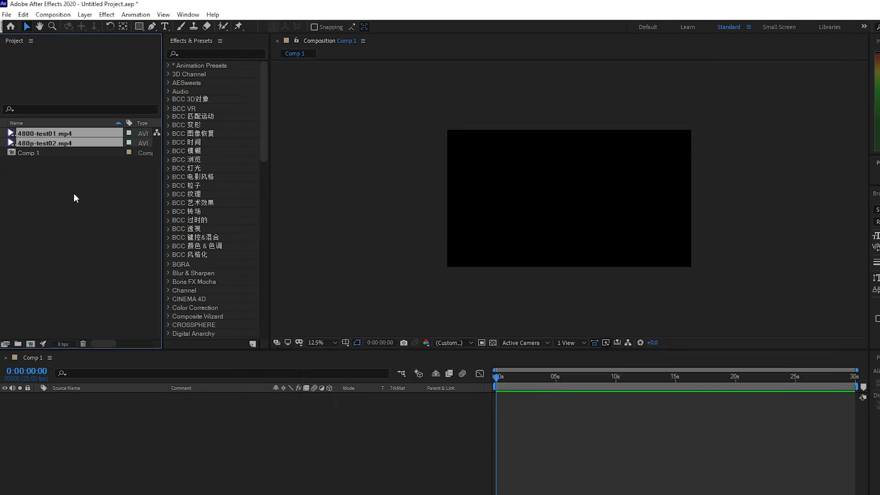
{"action": "left_click", "coordinate": [58, 131]}
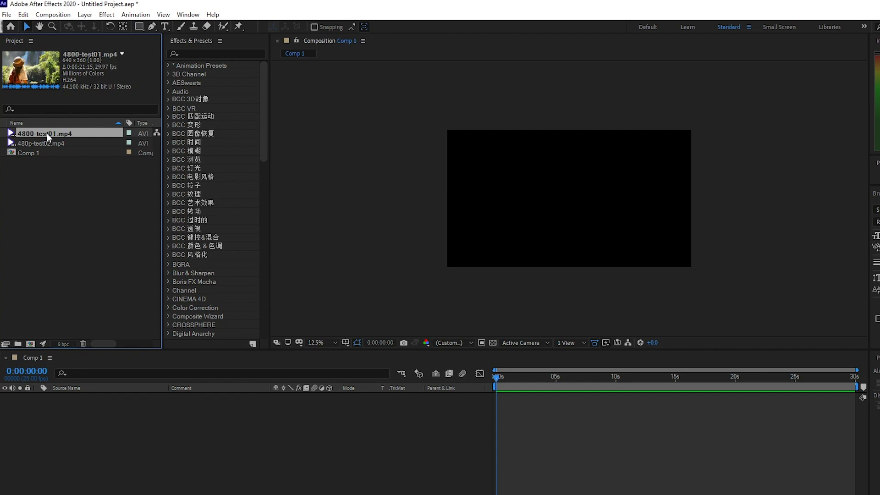
{"action": "left_click_drag", "start_coordinate": [47, 133], "coordinate": [177, 421]}
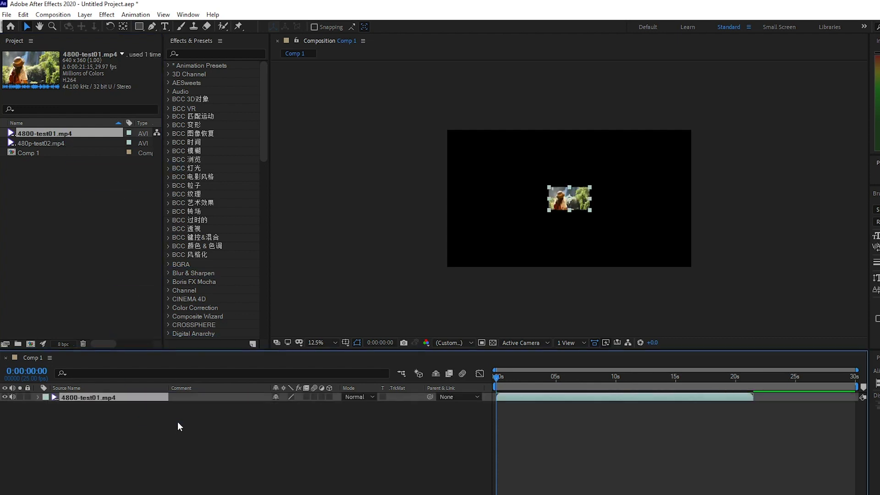
Step: Apply Detail-preserving Upscale to 4800-test01.mp4, fitting the comp width with 100% detail
{"action": "left_click", "coordinate": [220, 55]}
{"action": "type", "text": "up"}
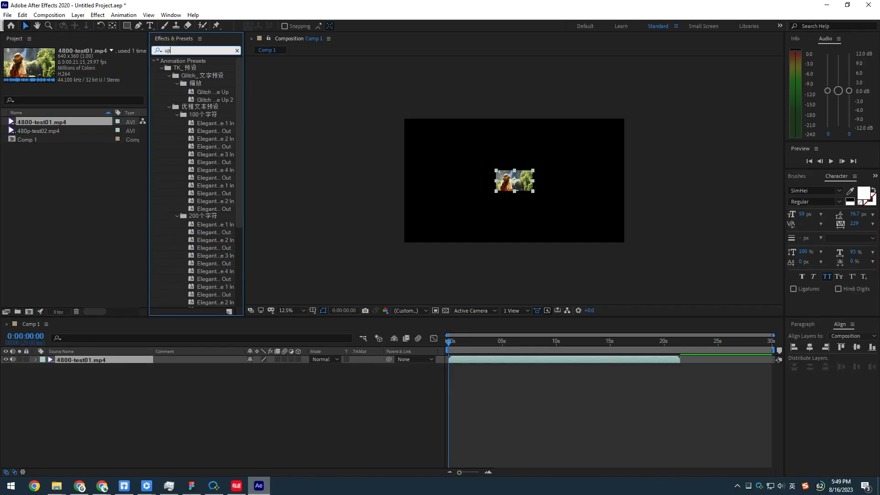
{"action": "type", "text": "scale"}
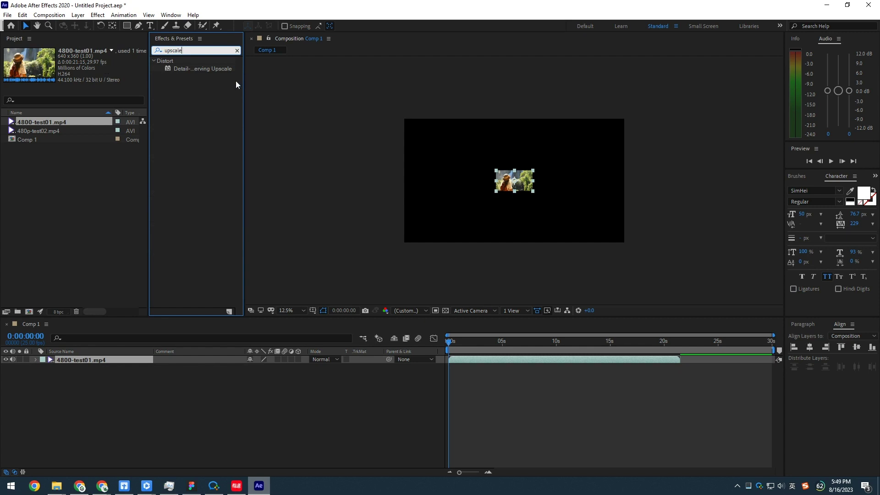
{"action": "left_click", "coordinate": [202, 69]}
{"action": "left_click_drag", "start_coordinate": [190, 70], "coordinate": [122, 360]}
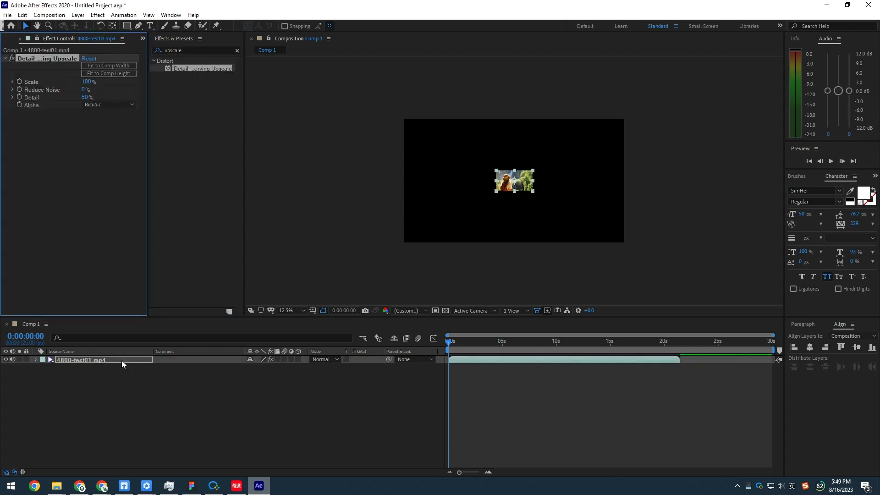
{"action": "left_click", "coordinate": [130, 65]}
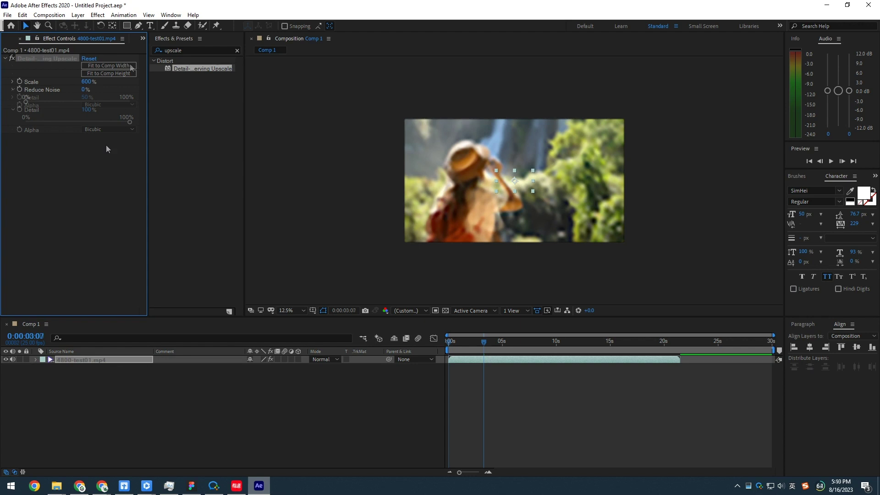
{"action": "left_click", "coordinate": [12, 72]}
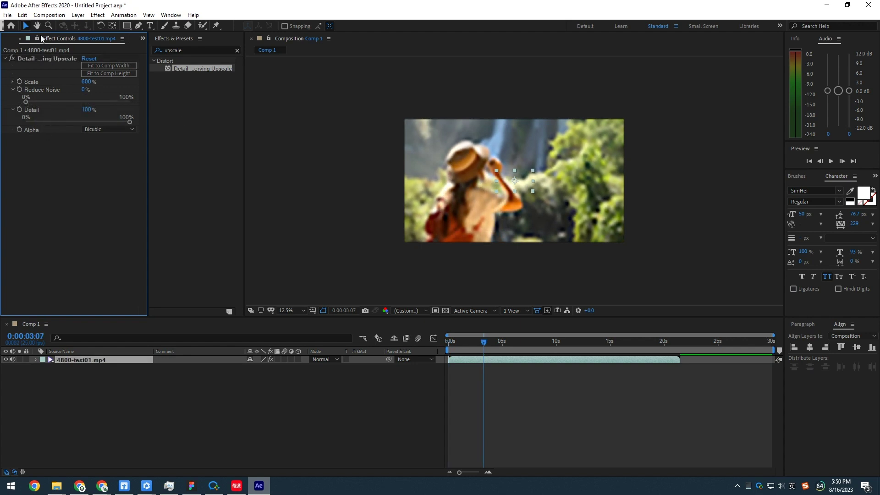
{"action": "left_click", "coordinate": [20, 39]}
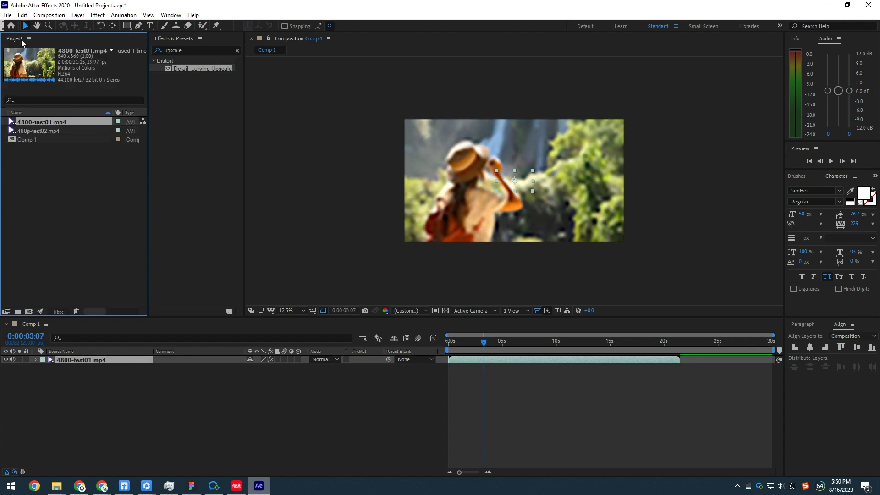
Step: Select Comp 1 in the Project panel and bring up the File export options
{"action": "left_click", "coordinate": [44, 163]}
{"action": "left_click", "coordinate": [46, 140]}
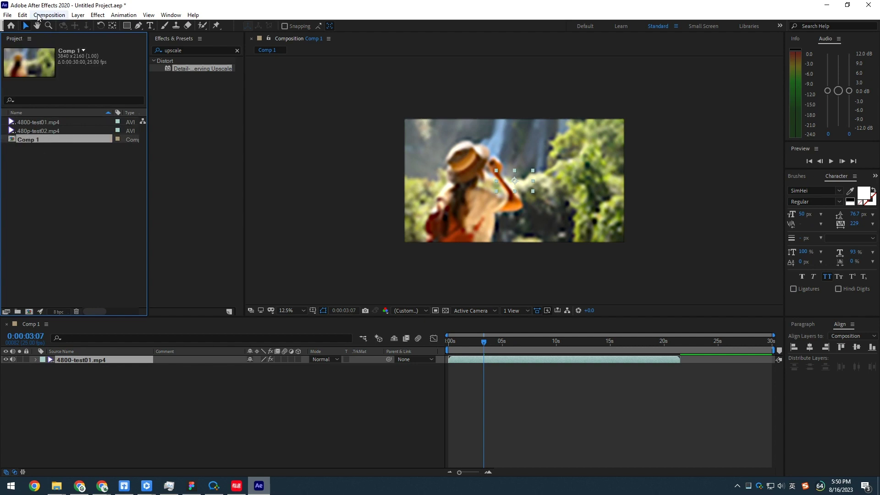
{"action": "left_click", "coordinate": [7, 14]}
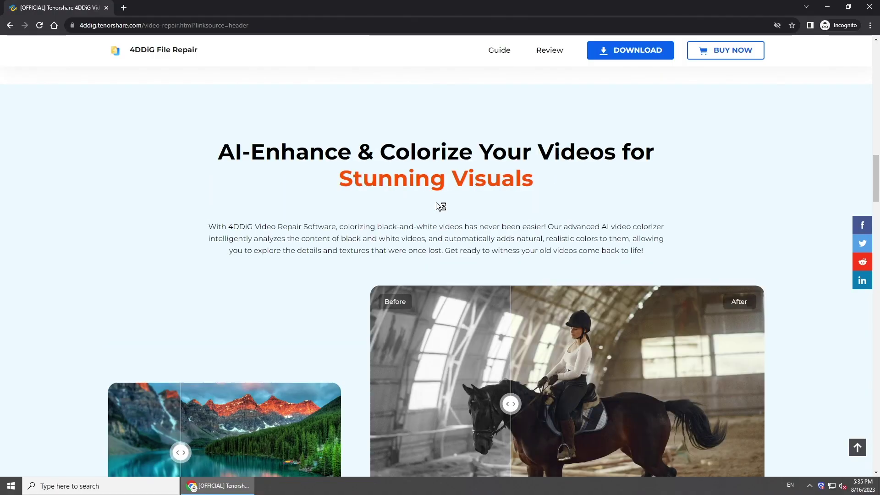
{"action": "scroll", "coordinate": [436, 202], "scroll_direction": "up", "scroll_amount": 15}
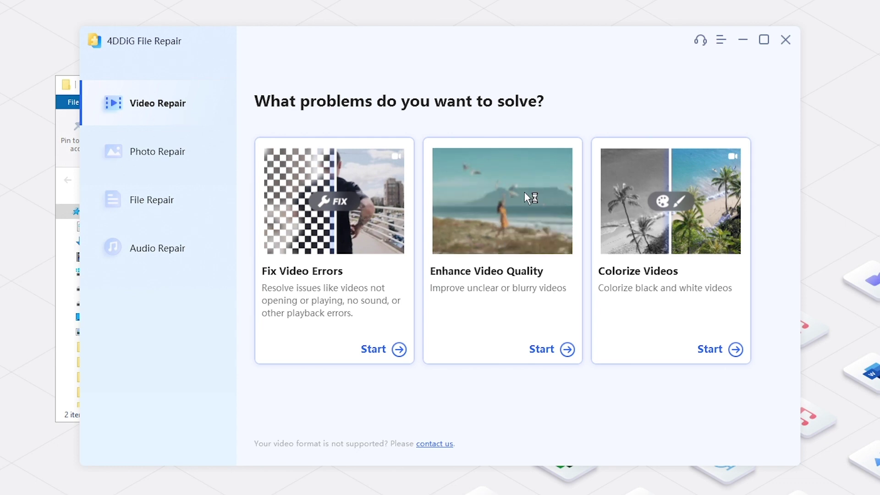
Step: Start Enhance Video Quality and drag in 480p-test02.mp4 and 4800-test01.mp4 from Explorer
{"action": "left_click", "coordinate": [535, 290]}
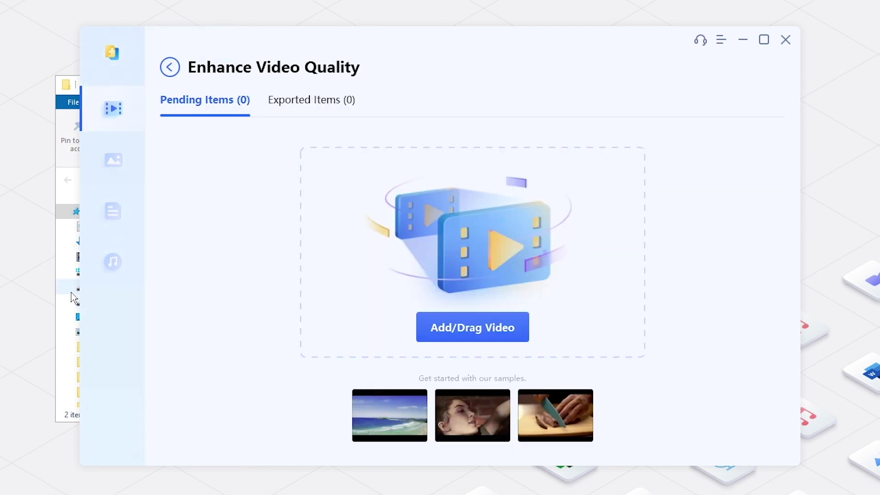
{"action": "left_click", "coordinate": [68, 124]}
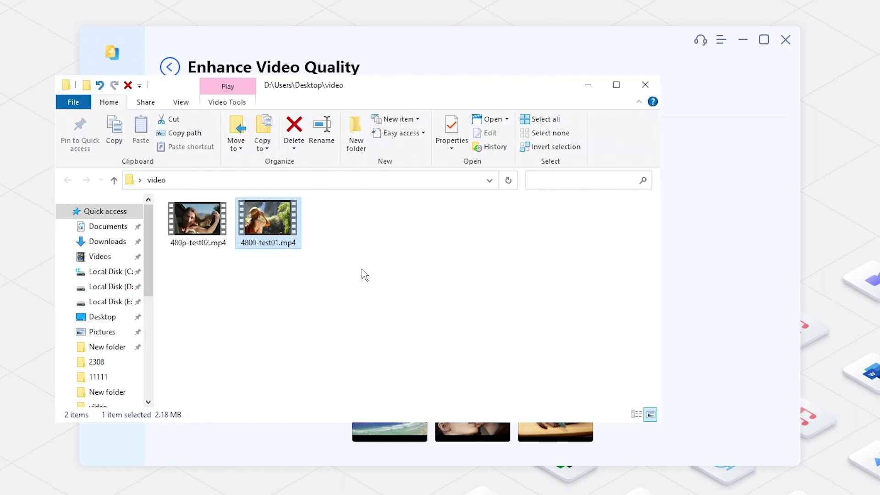
{"action": "left_click_drag", "start_coordinate": [364, 275], "coordinate": [717, 237]}
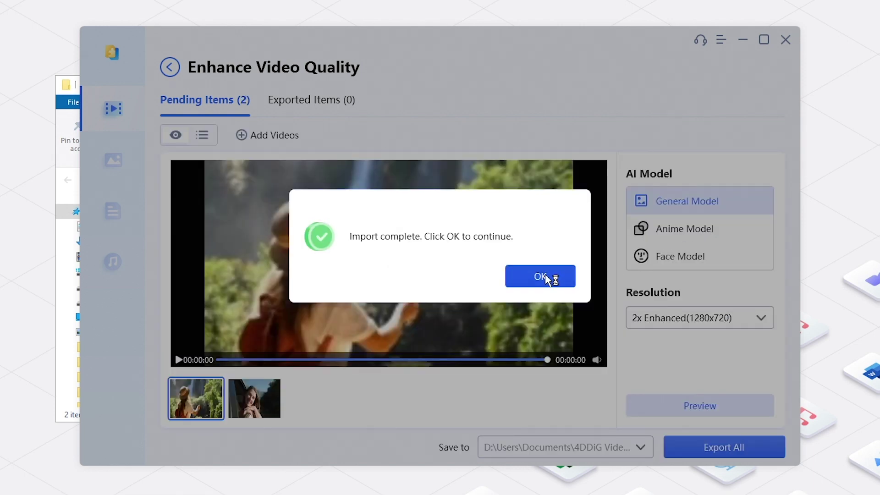
Step: Dismiss the import notice and give the first clip a custom 1920x1080 resolution
{"action": "left_click", "coordinate": [546, 275]}
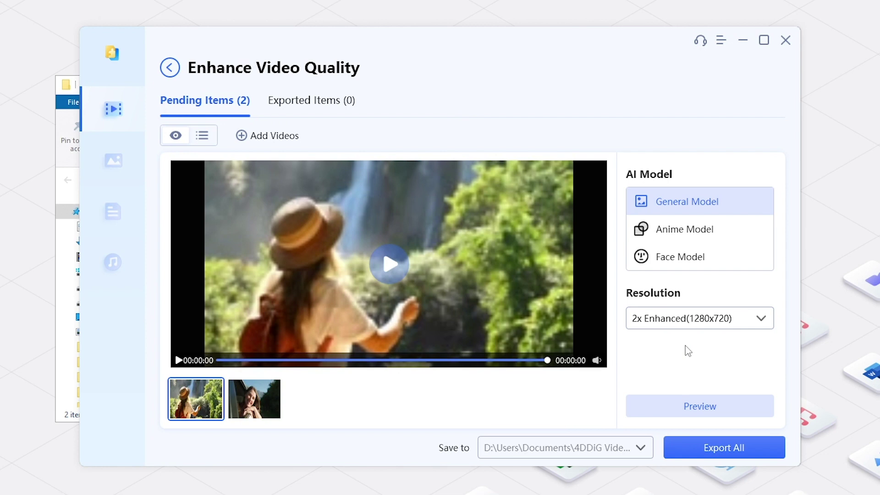
{"action": "left_click", "coordinate": [722, 325]}
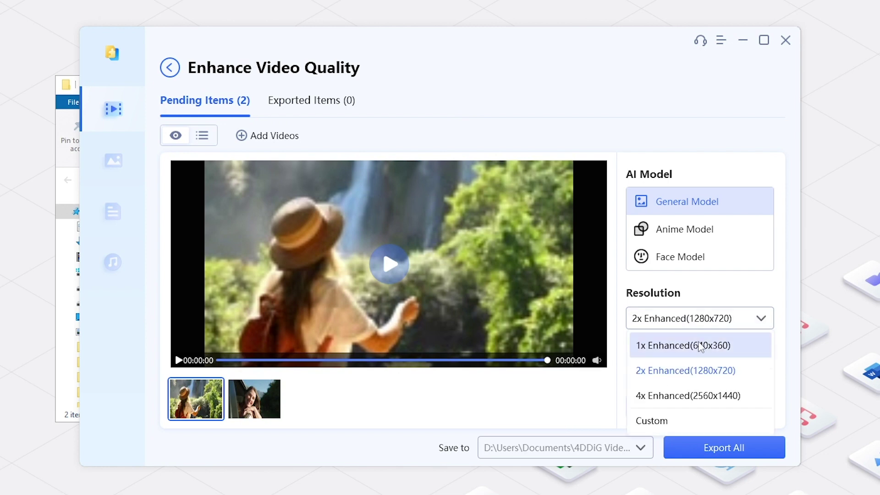
{"action": "left_click", "coordinate": [677, 419]}
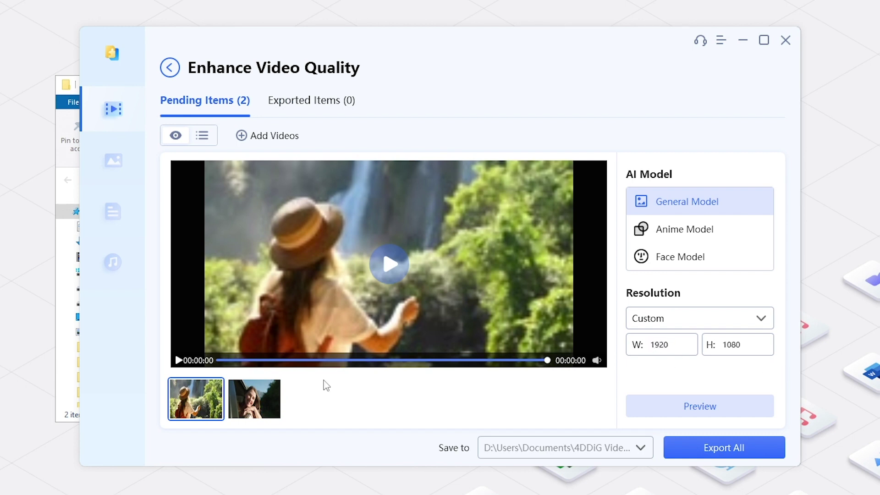
Step: Give the second clip a custom 1920x1008 resolution and export both to D:\Users\Desktop\video
{"action": "left_click", "coordinate": [276, 405]}
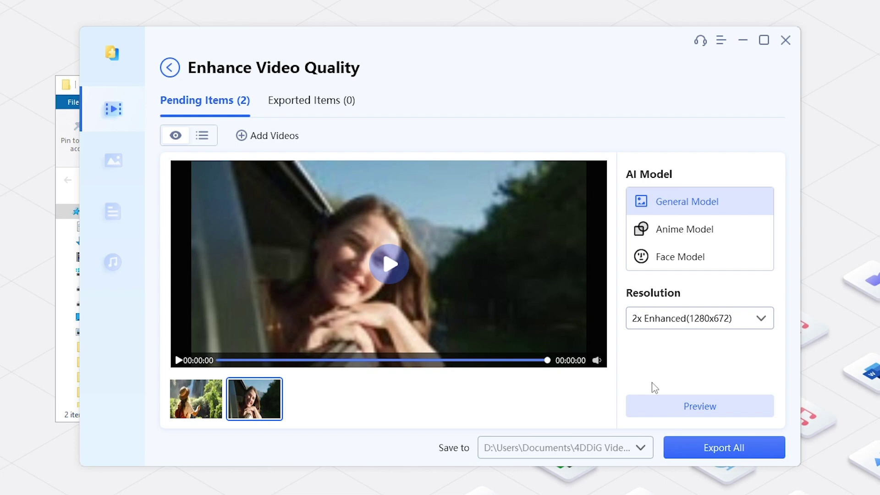
{"action": "left_click", "coordinate": [729, 320]}
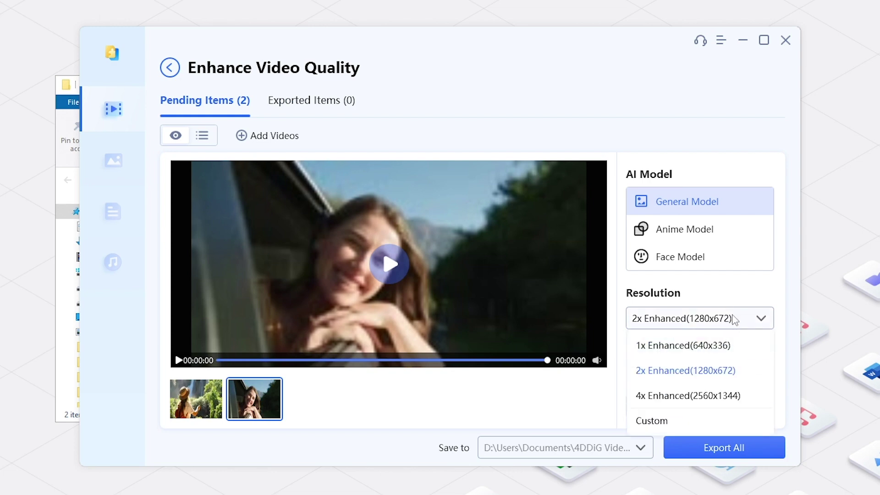
{"action": "left_click", "coordinate": [694, 426]}
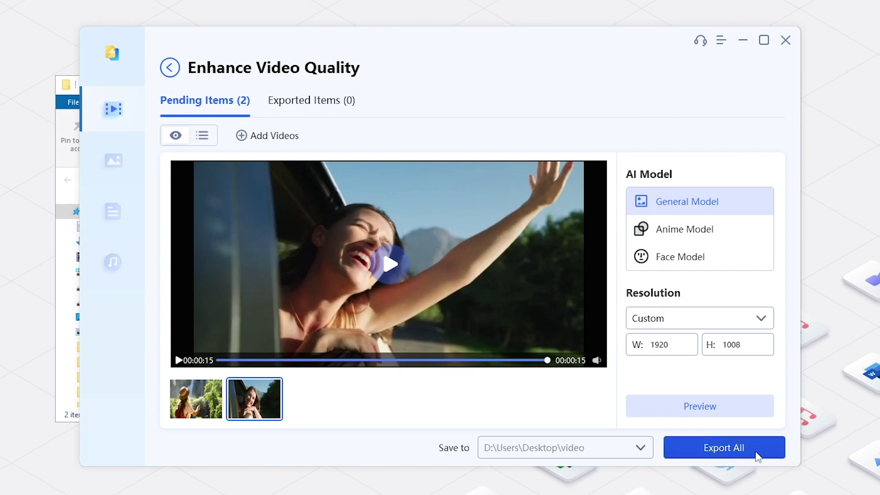
{"action": "left_click", "coordinate": [759, 456]}
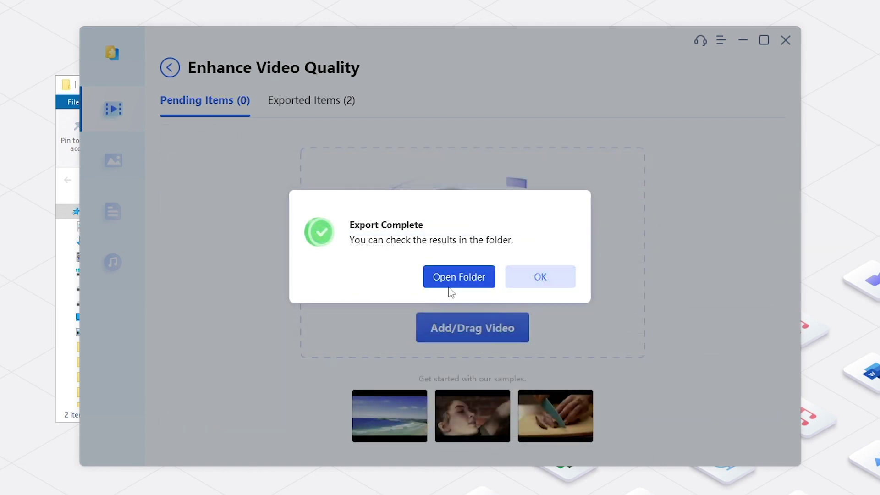
Step: Dismiss the Export Complete notice, leaving both clips under Exported Items
{"action": "left_click", "coordinate": [457, 281]}
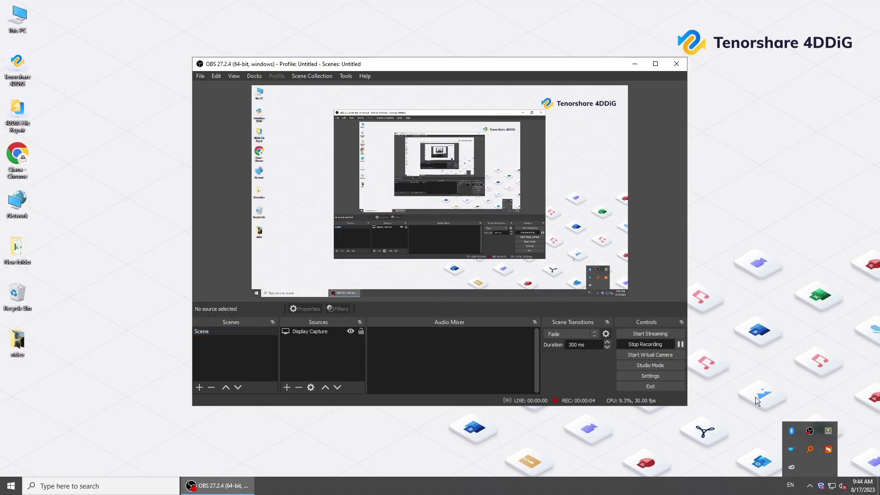
Step: Review OBS Studio's Recording output settings and its 1920x1080, 30 FPS video settings
{"action": "left_click", "coordinate": [757, 401]}
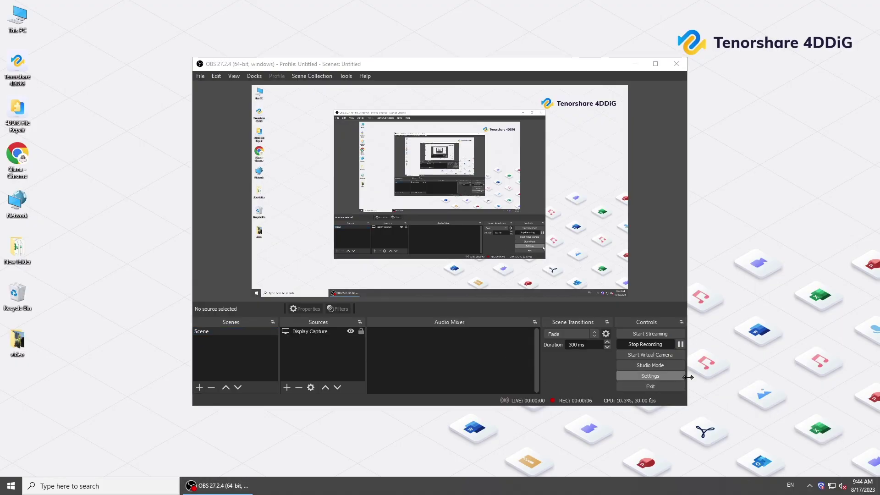
{"action": "left_click", "coordinate": [651, 376]}
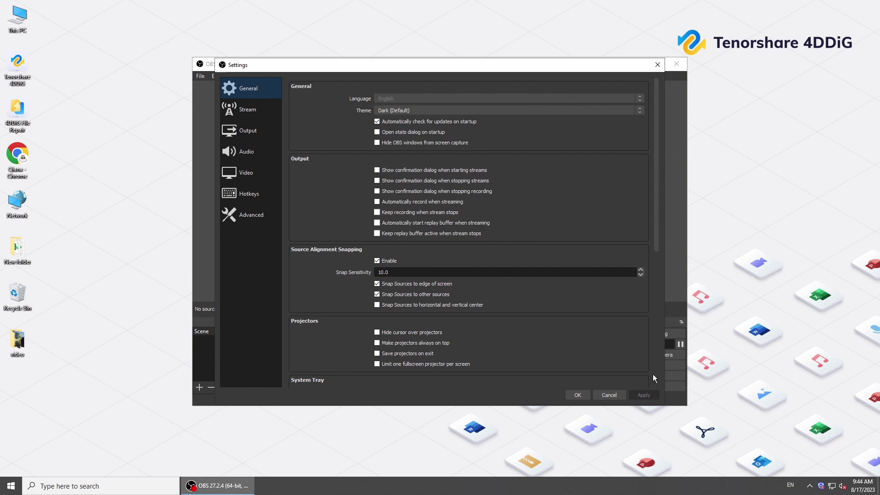
{"action": "left_click", "coordinate": [269, 131]}
{"action": "left_click", "coordinate": [327, 103]}
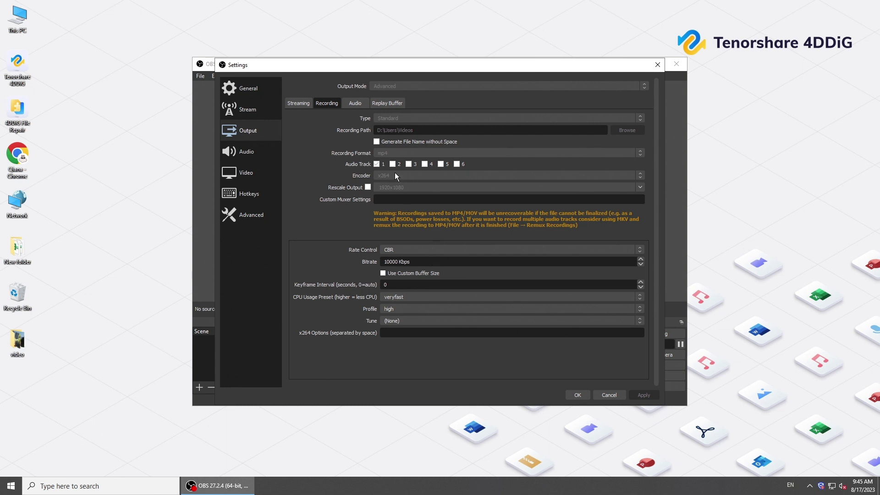
{"action": "left_click", "coordinate": [270, 174]}
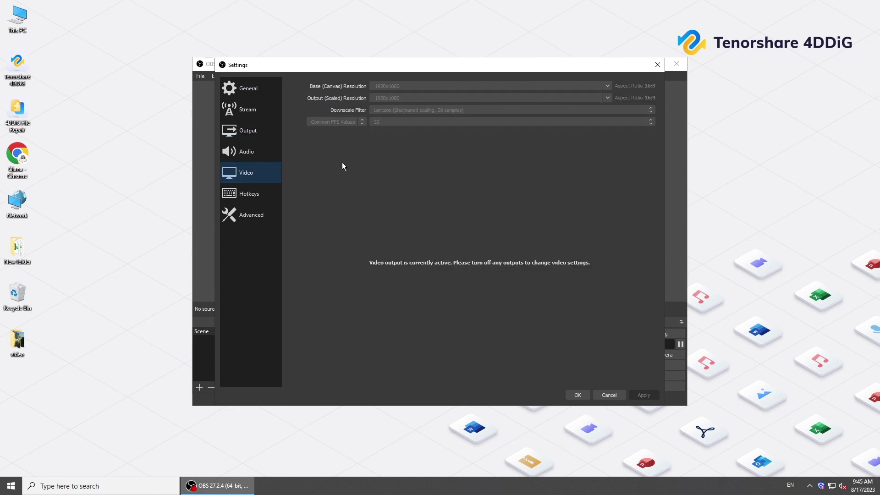